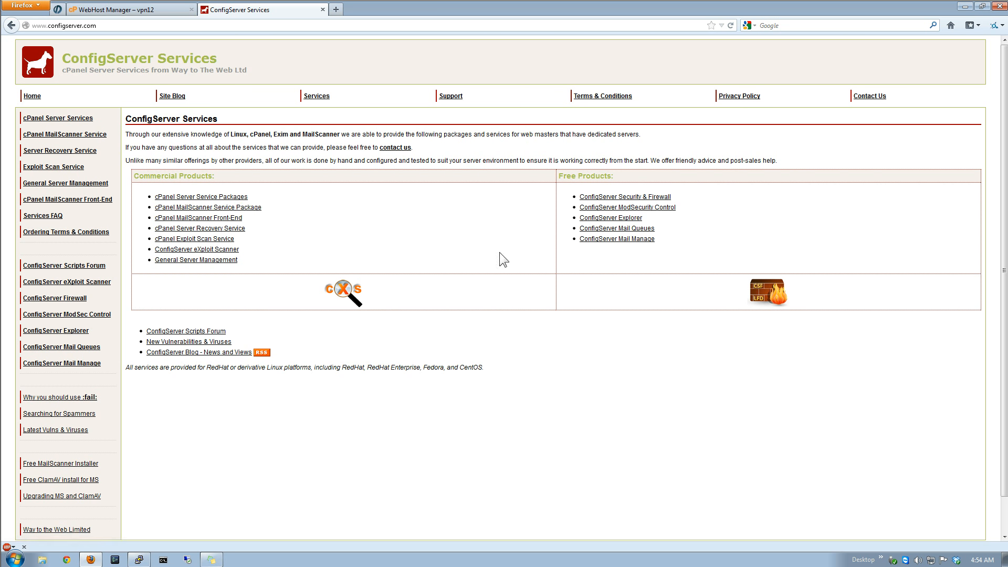
Open the ConfigServer Explorer product page and copy the download link address of cse.tgz
left_click(608, 218)
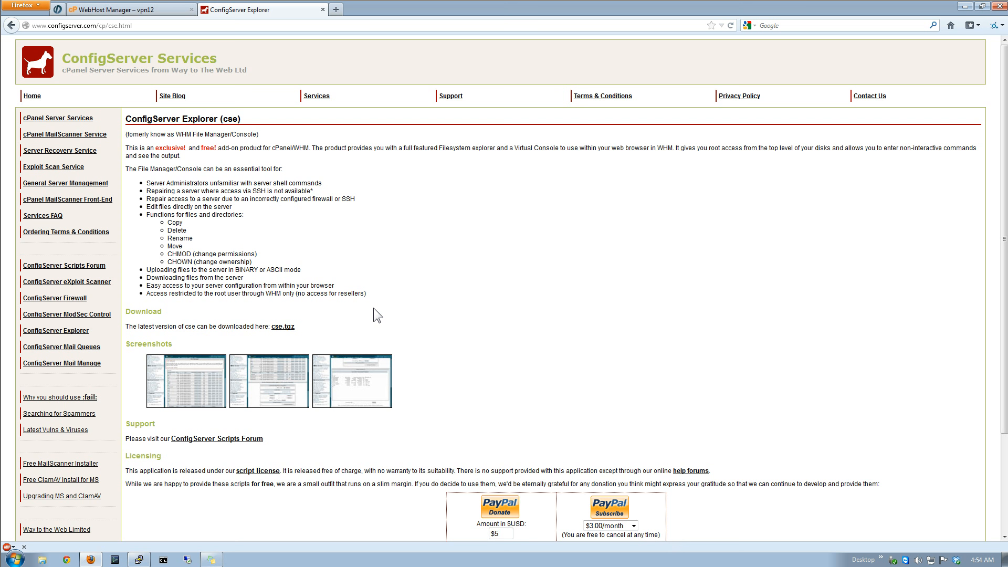
right_click(291, 335)
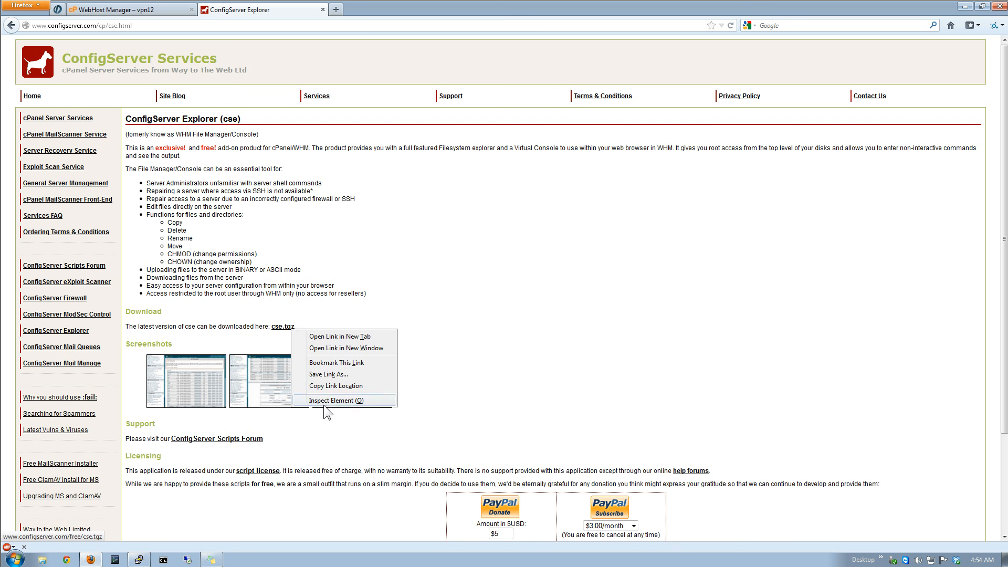
left_click(332, 386)
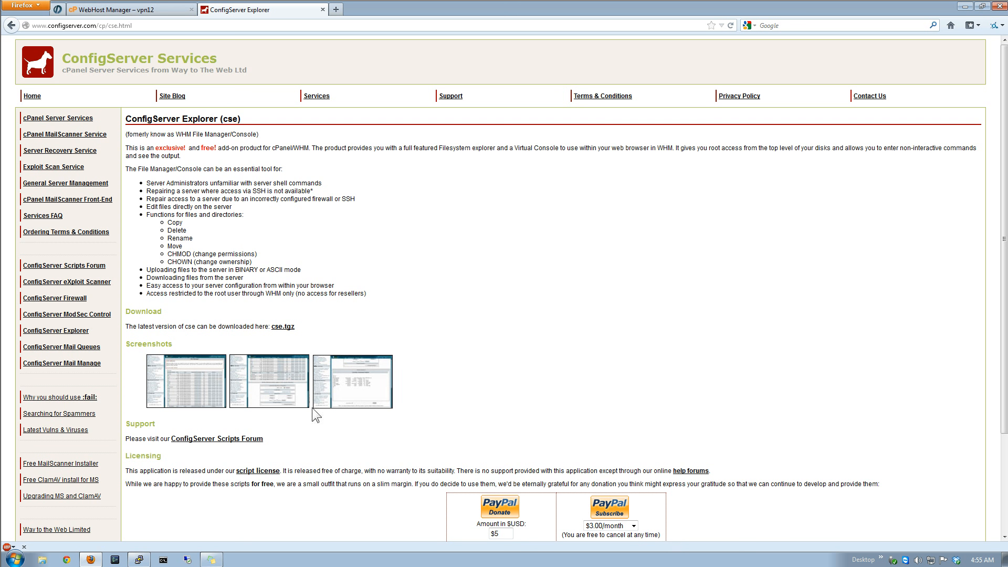
Switch to the PuTTY session, quit the running process monitor and clear the terminal
left_click(138, 560)
type("q")
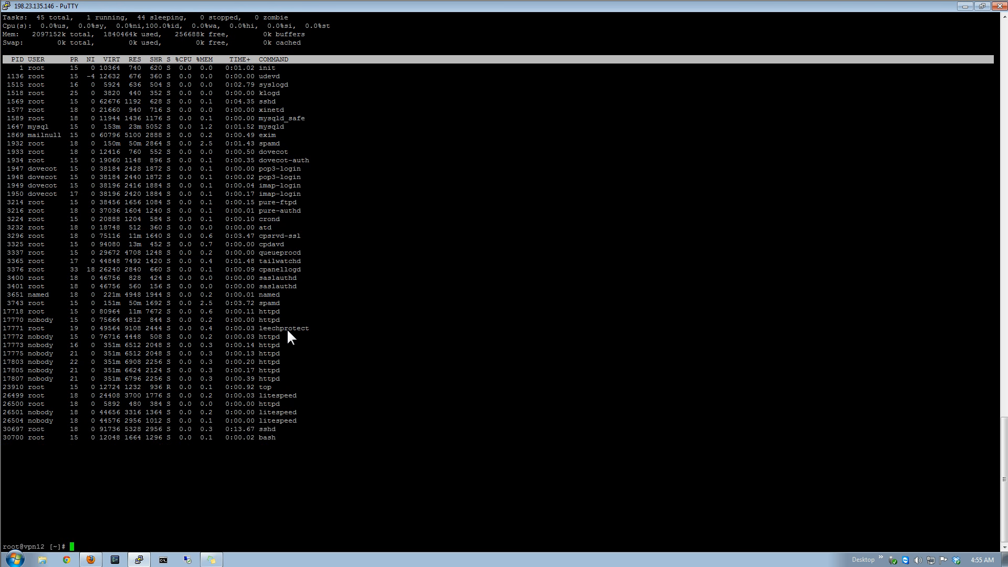
type("clear")
key("Return")
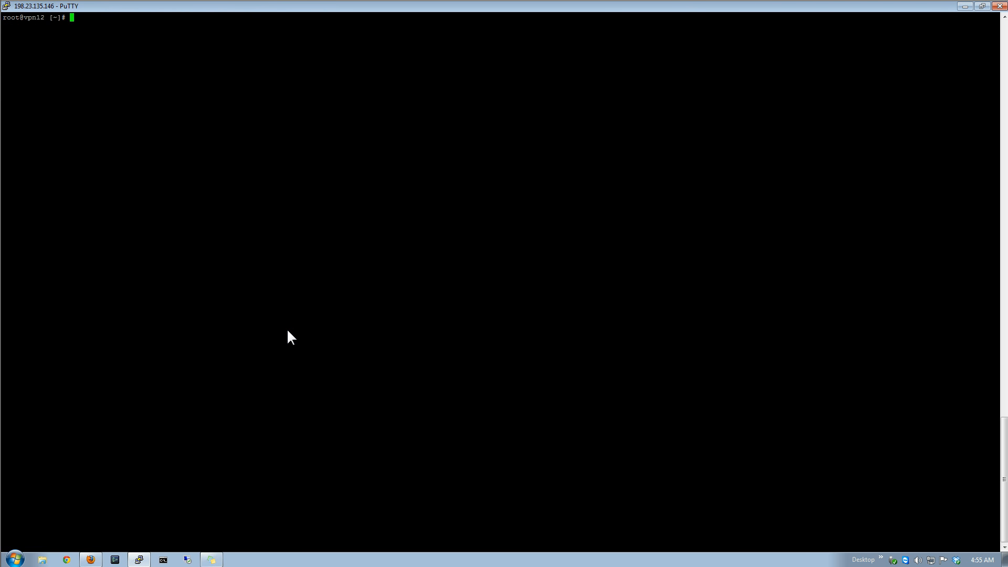
type("cd /usr/src")
key("Return")
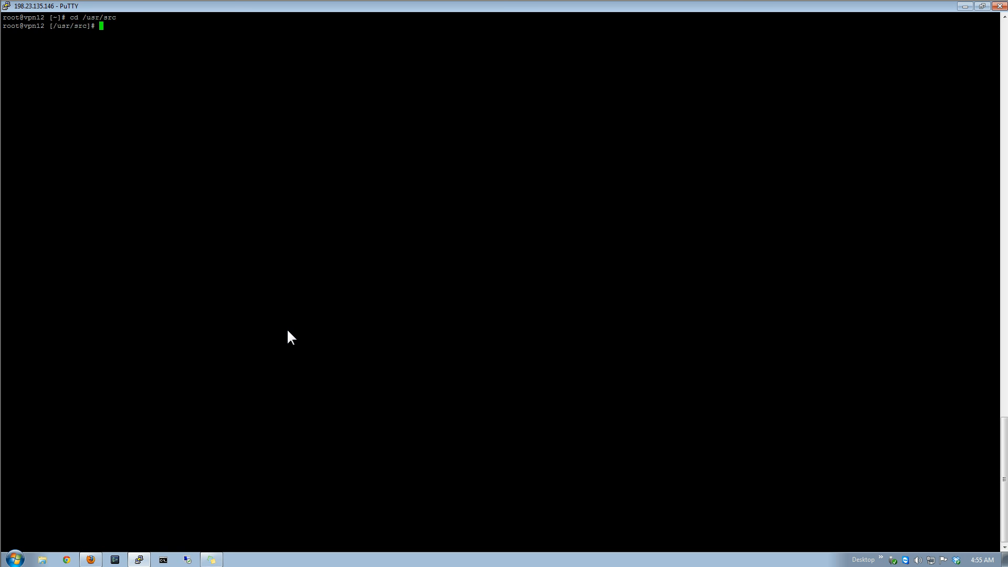
type("wget")
right_click(287, 331)
key("Return")
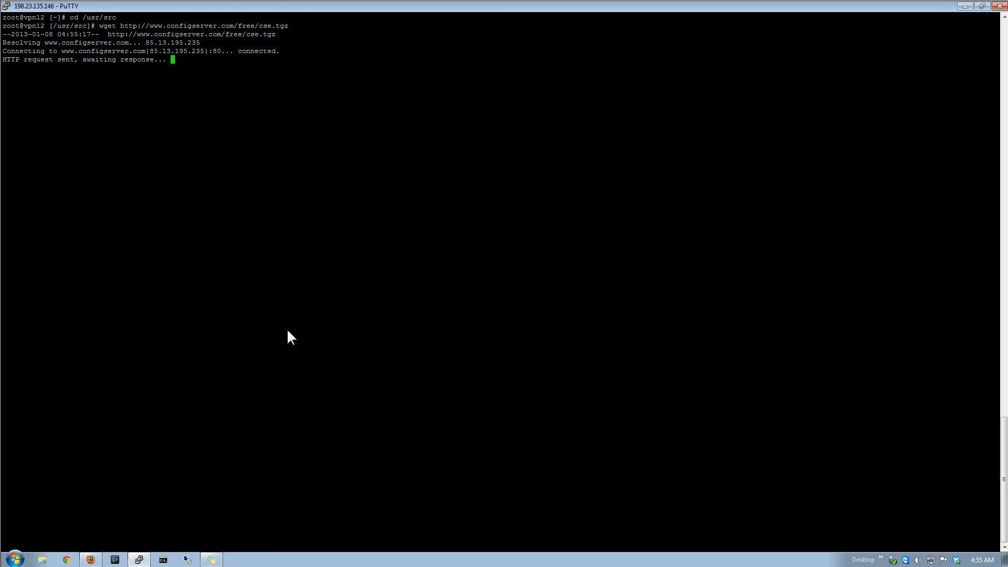
Extract the archive with tar zxf cse.tgz and change into the extracted folder with cd cse*
type("tar z")
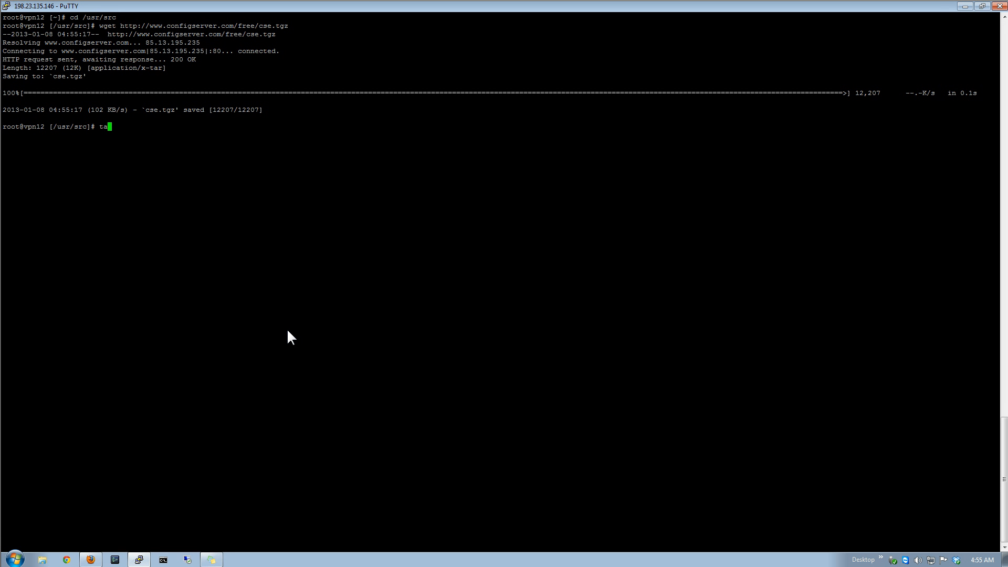
type("xf cse.tgz")
key("Return")
type("cd cse*")
key("Return")
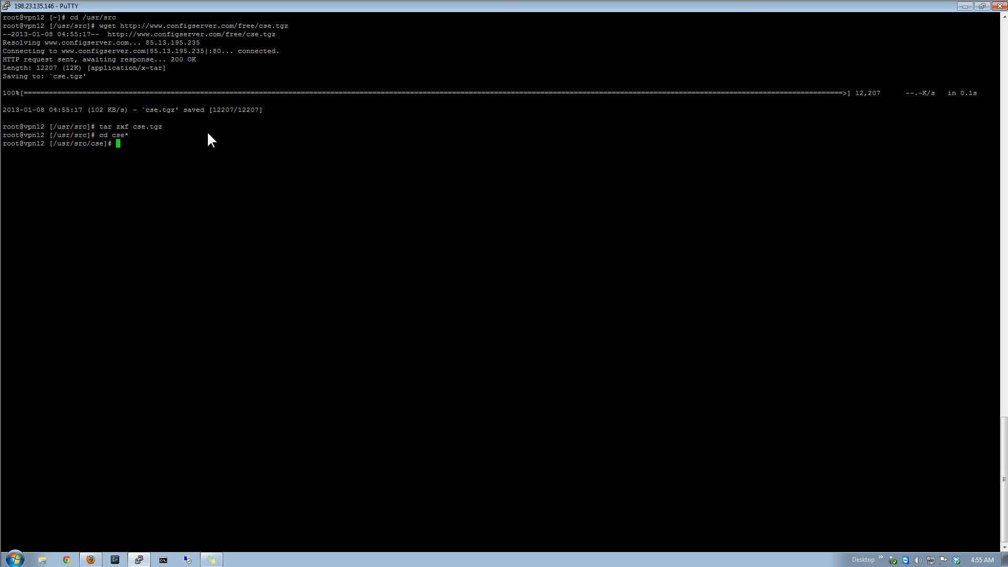
List the cse folder's files and run the installer with ./install.sh
type("ls")
key("Return")
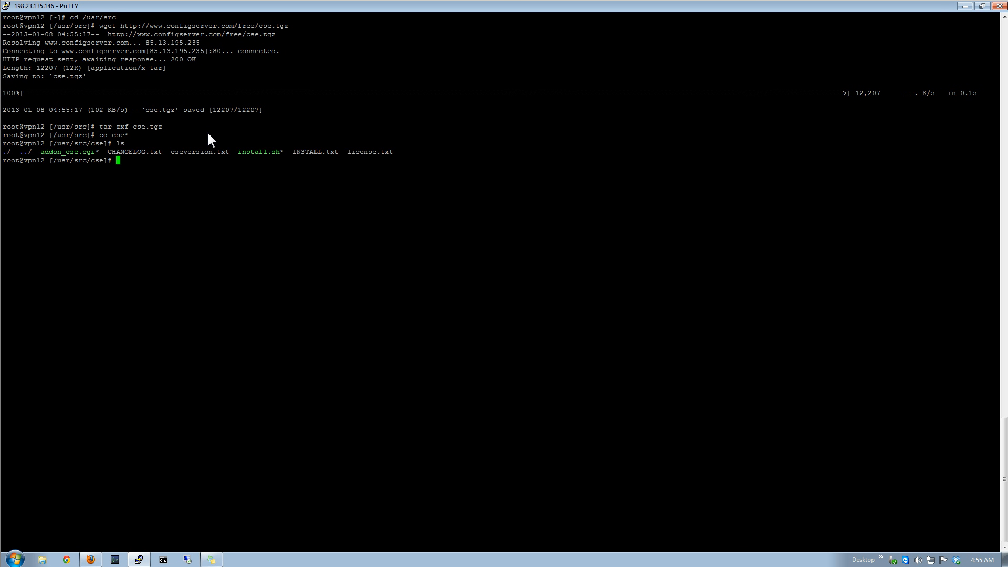
type("./install.sh")
key("Return")
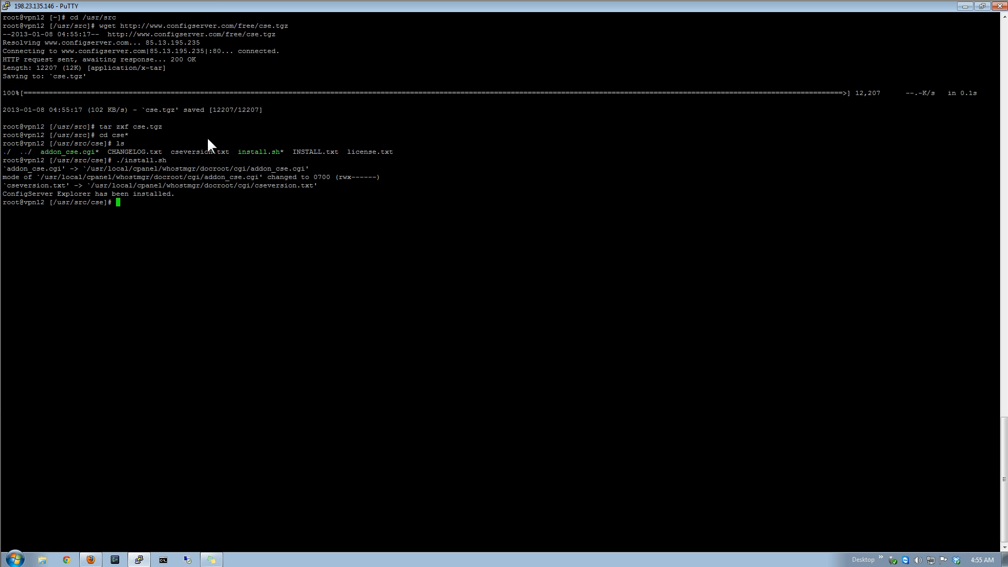
Switch to WebHost Manager in Firefox and open the ConfigServer Explorer plugin
left_click(90, 560)
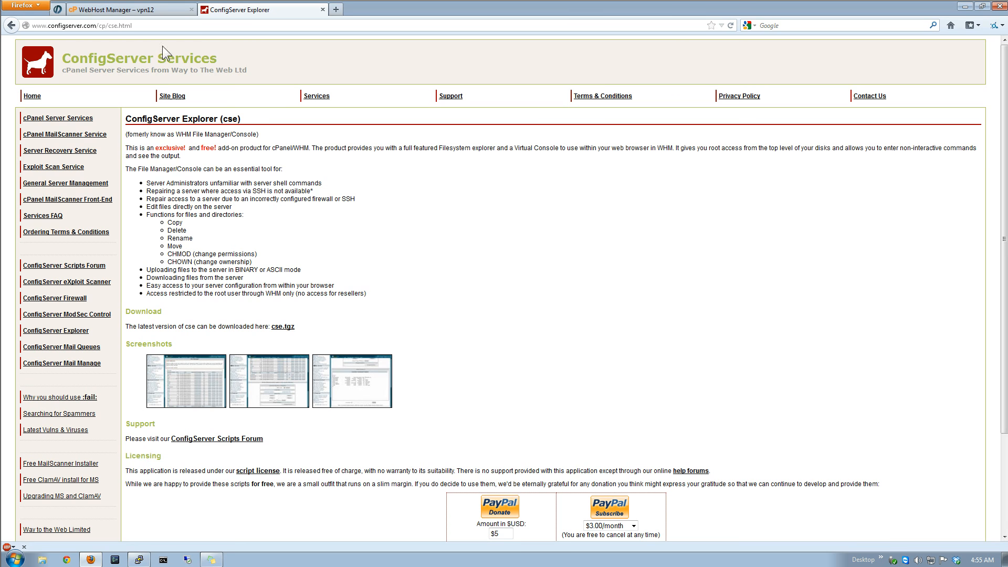
left_click(156, 13)
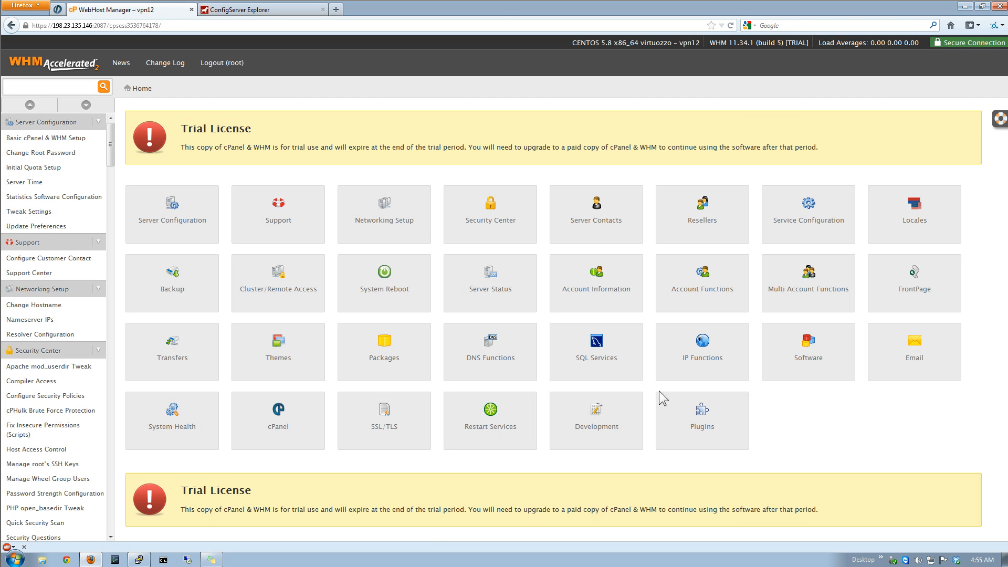
left_click(679, 406)
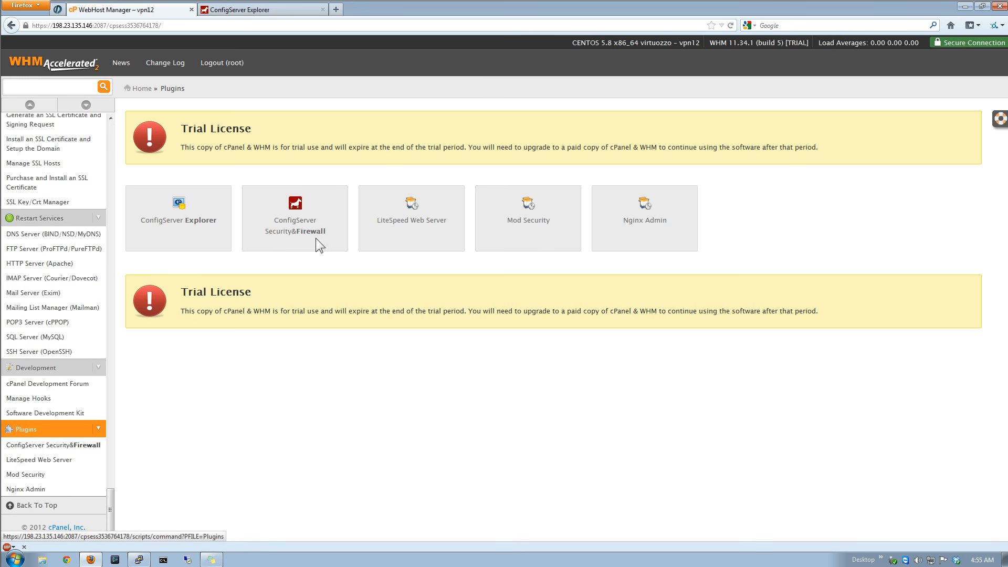
left_click(175, 215)
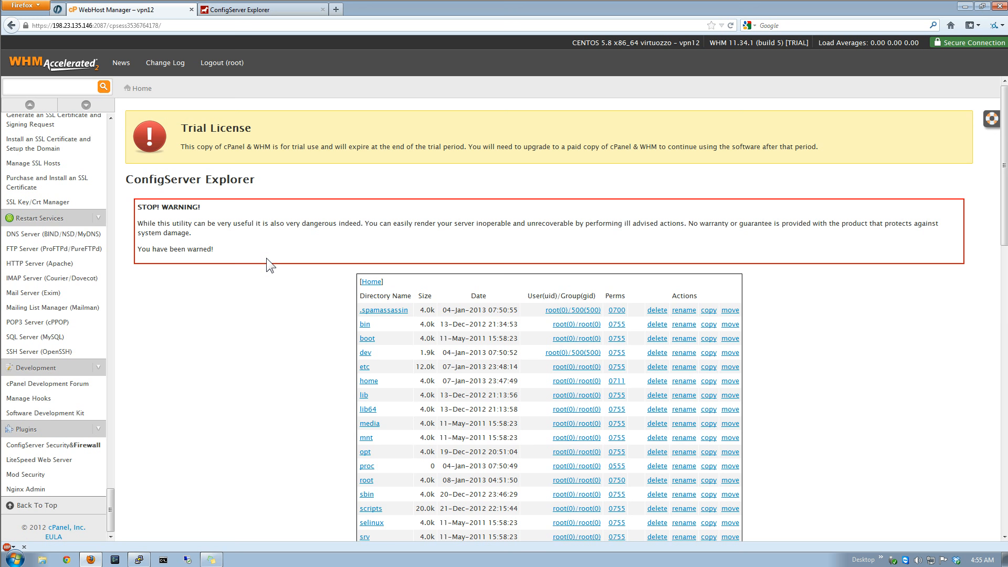
Look into the home directory in the file listing, and return to the top-level directory
scroll(267, 257, "down", 3)
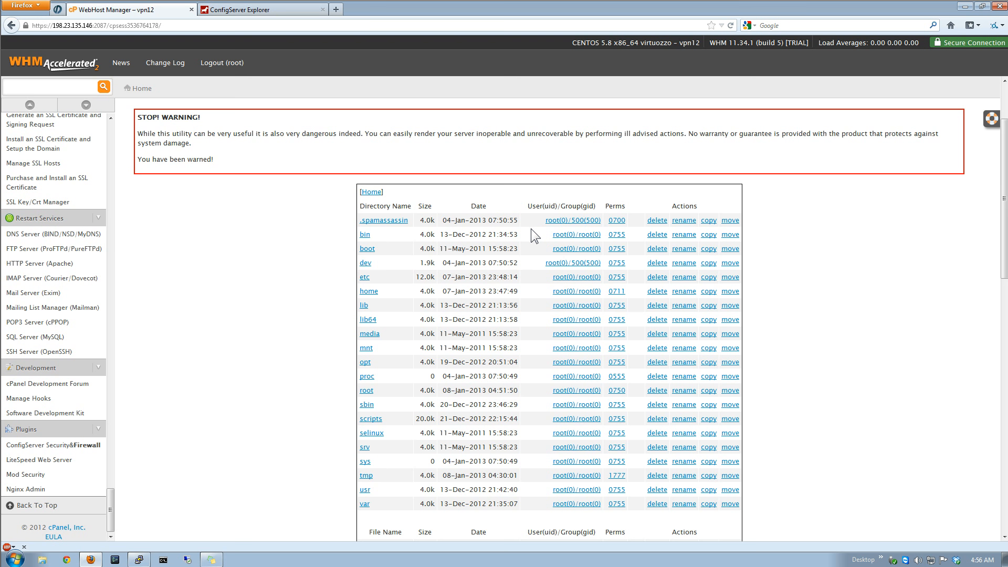
left_click(368, 292)
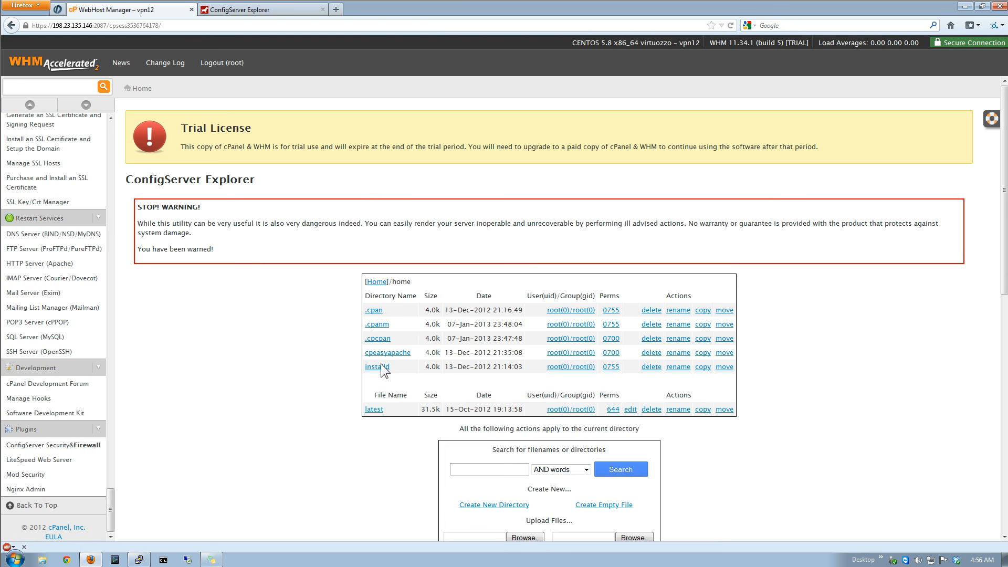
left_click(378, 283)
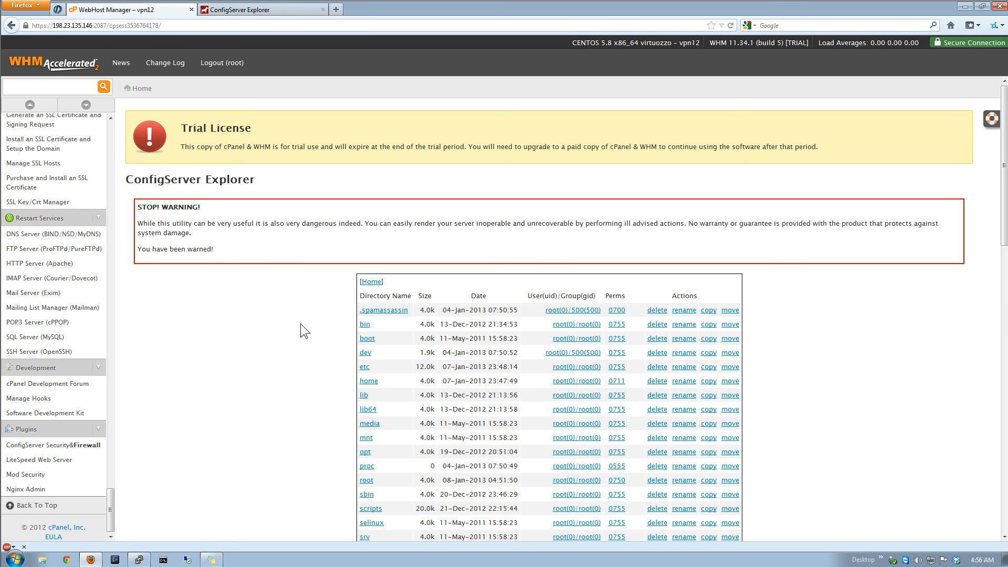
Open the scripts directory, request the bsdbindfix file and dismiss its download prompt
scroll(300, 324, "down", 2)
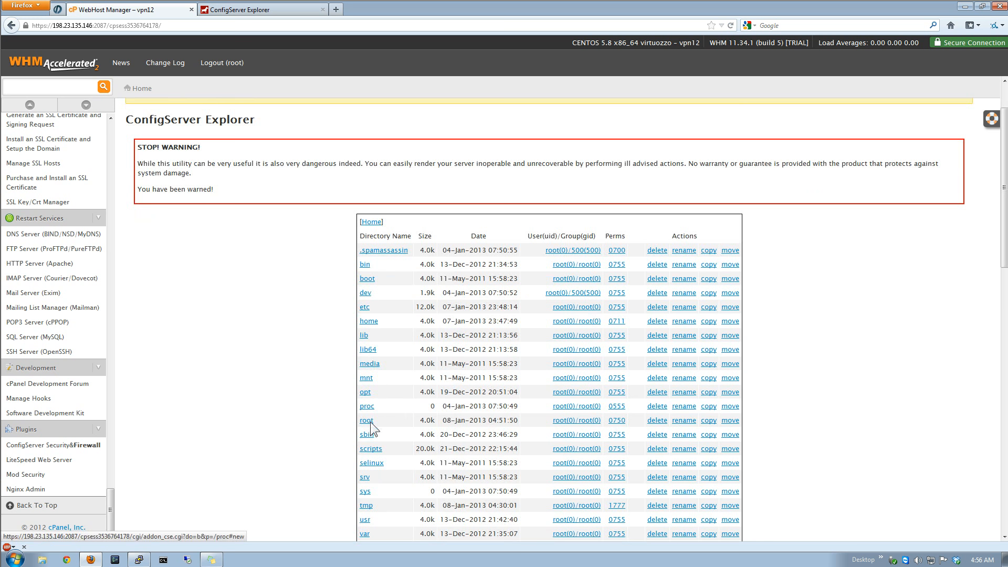
left_click(374, 451)
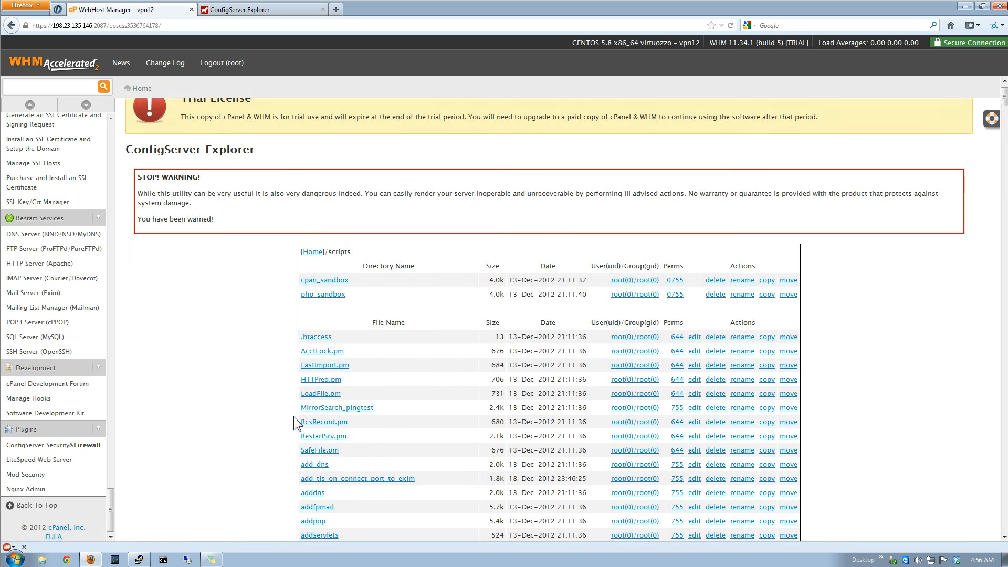
scroll(294, 417, "down", 3)
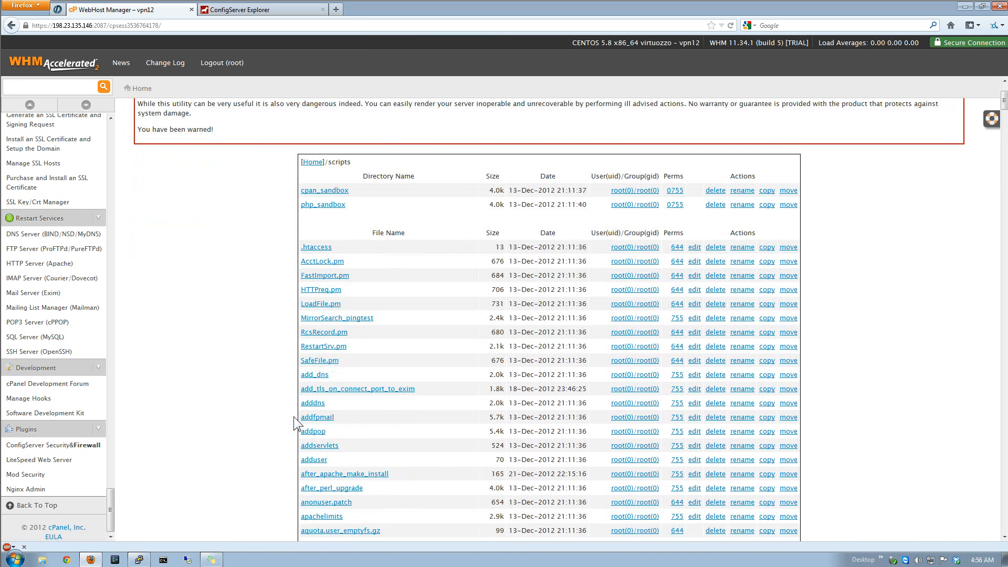
scroll(294, 416, "down", 4)
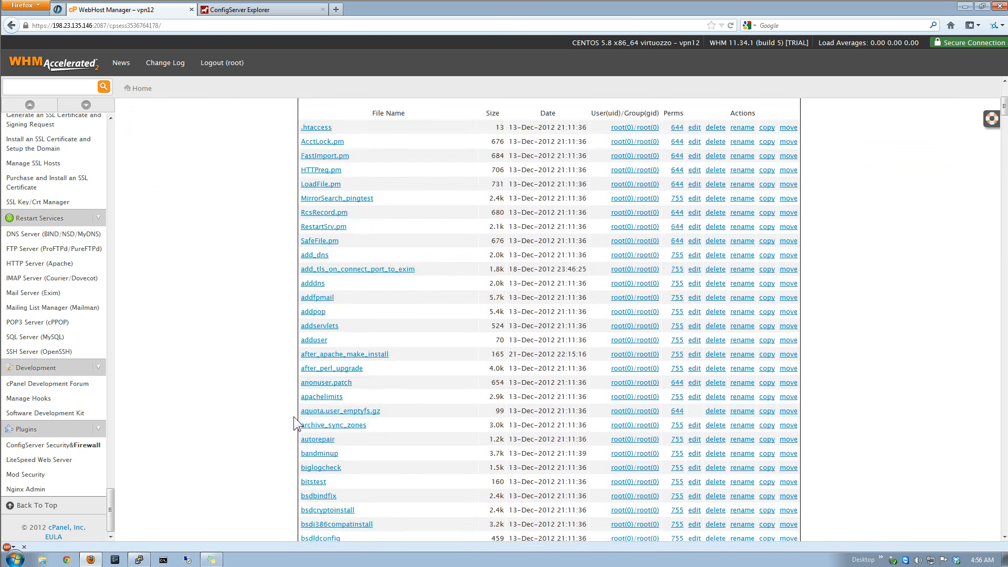
left_click(323, 497)
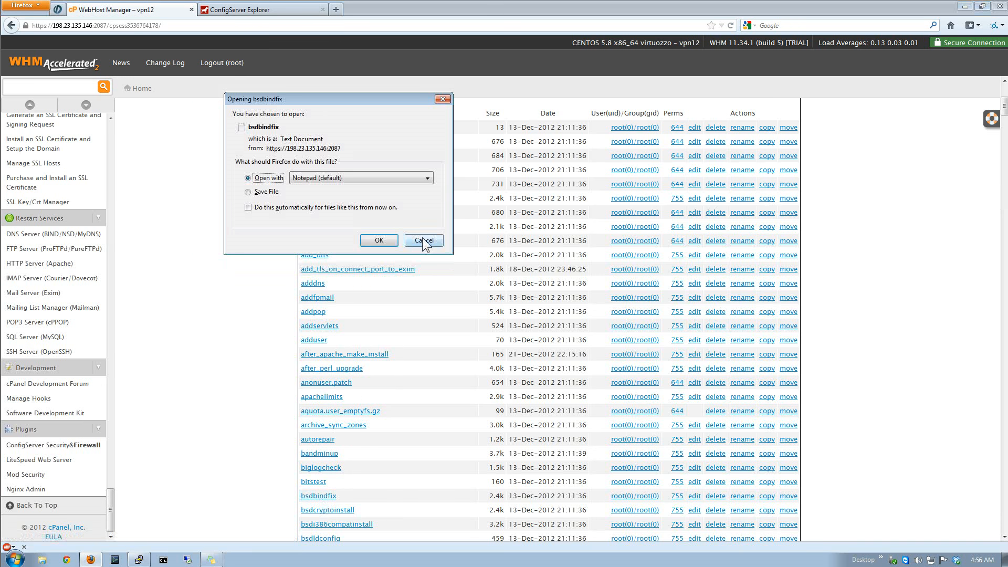
left_click(422, 239)
Open SafeFile.pm from the scripts directory for editing, and leave the editor without saving
scroll(274, 293, "down", 1)
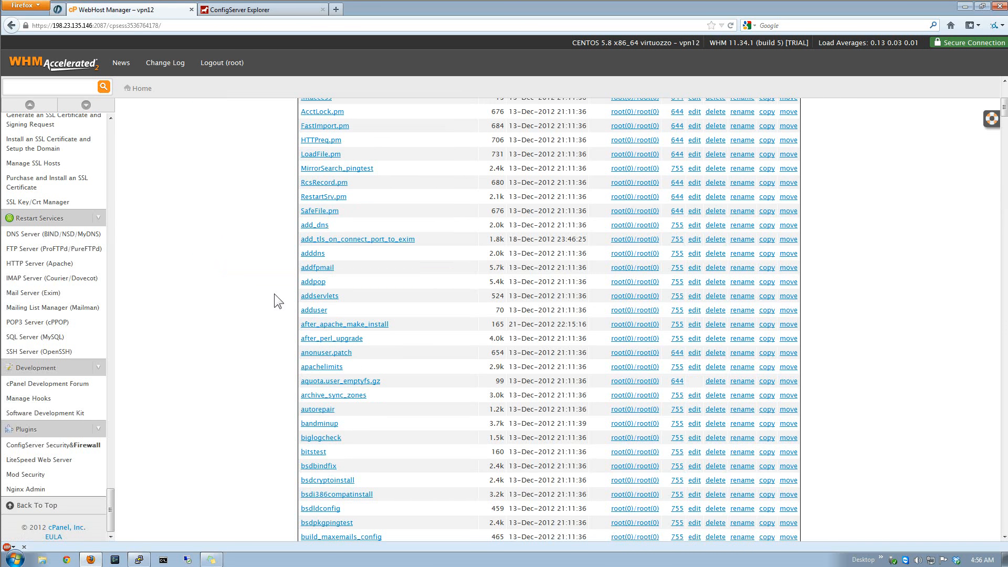
left_click(694, 212)
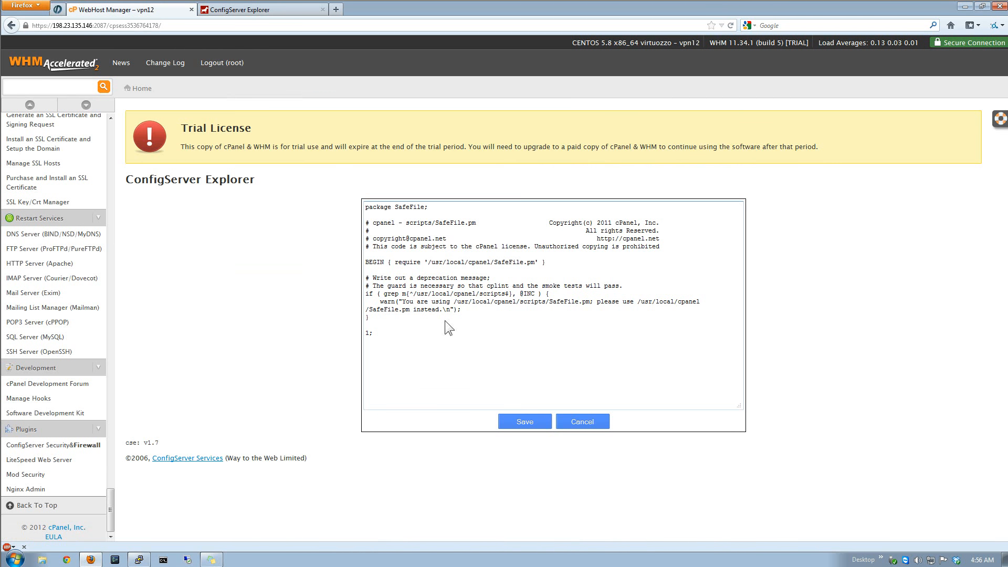
left_click(462, 327)
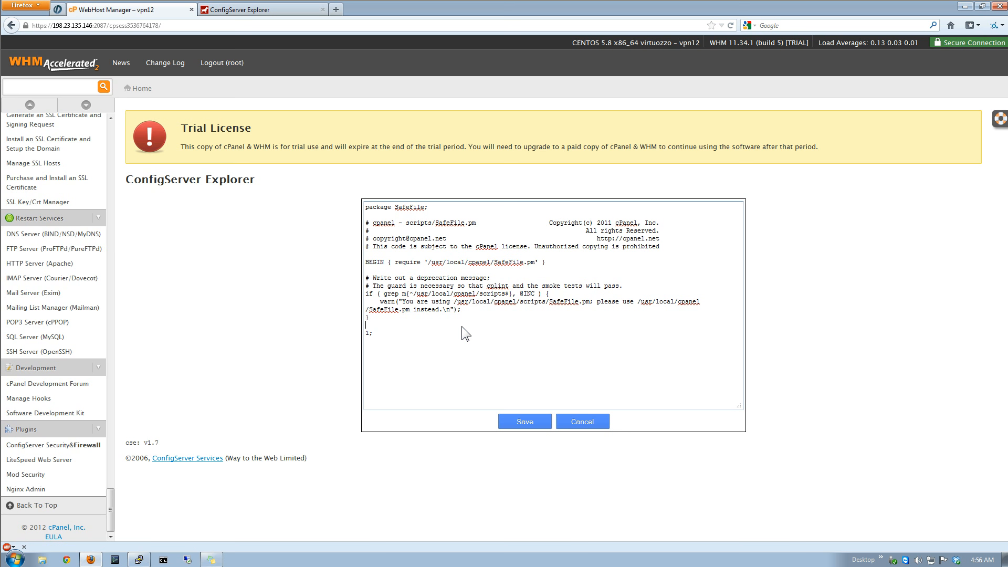
left_click(577, 420)
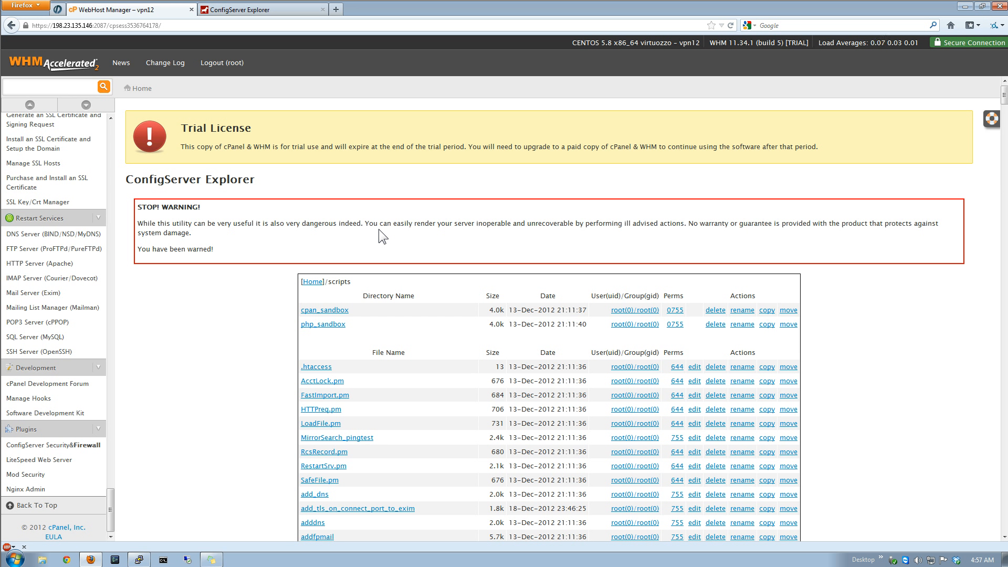
Return to the top-level directory and run ls in the Virtual Console
left_click(312, 281)
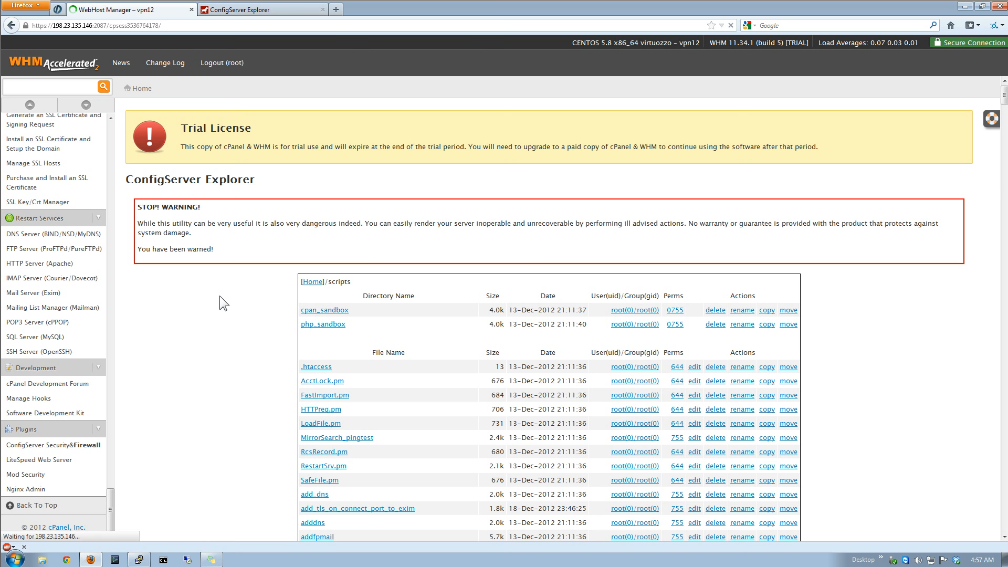
scroll(219, 303, "down", 3)
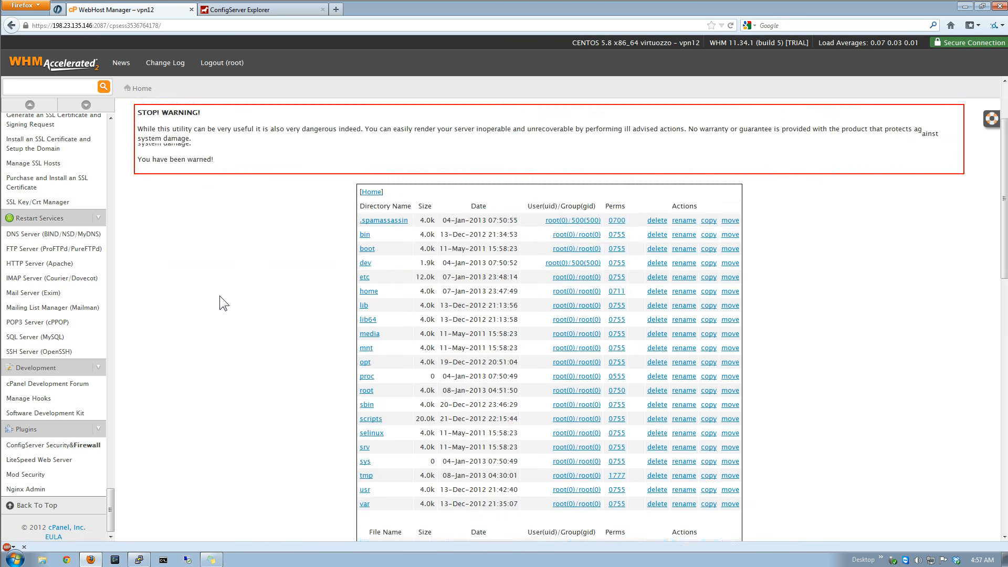
scroll(219, 296, "down", 6)
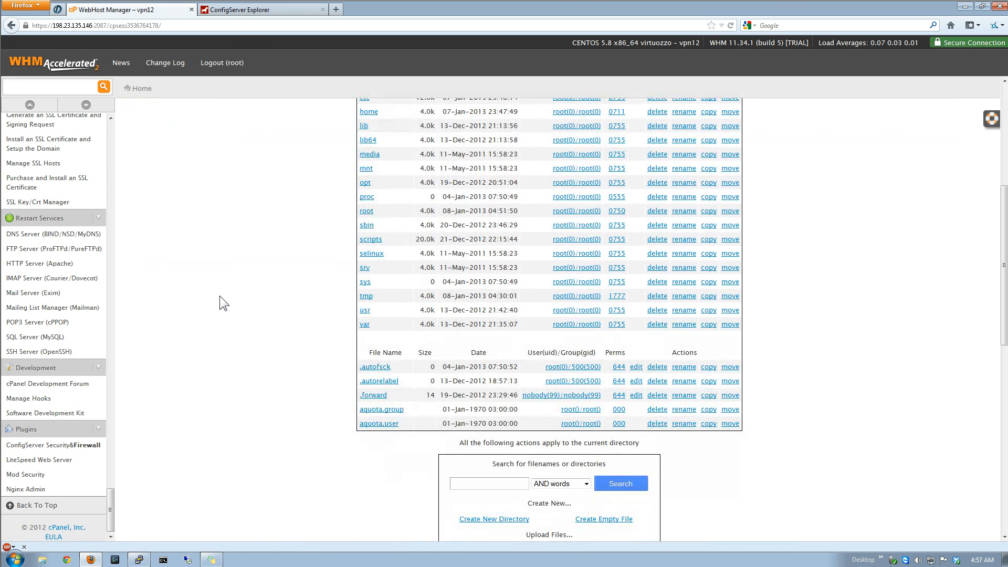
scroll(220, 295, "down", 2)
scroll(404, 462, "down", 2)
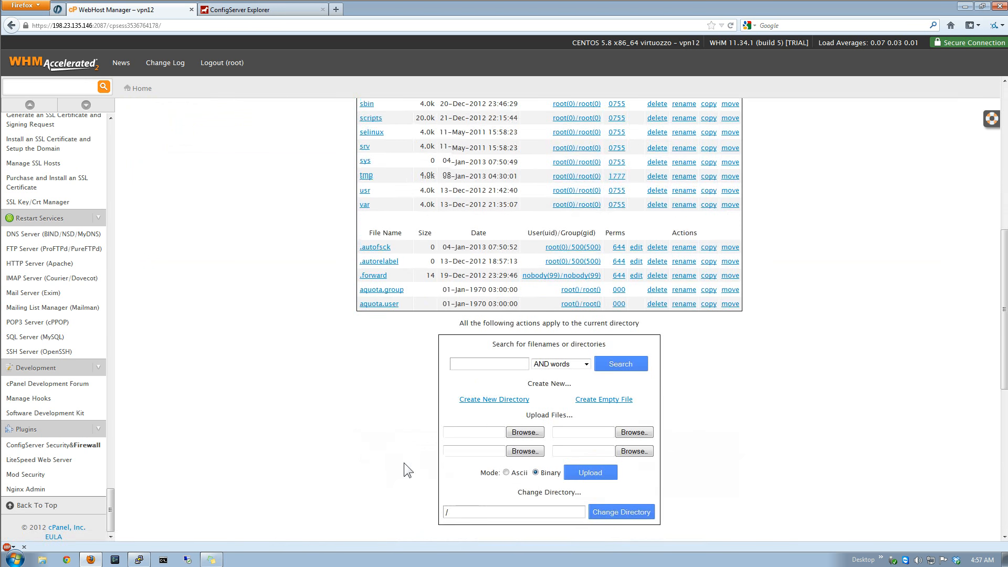
scroll(404, 462, "down", 1)
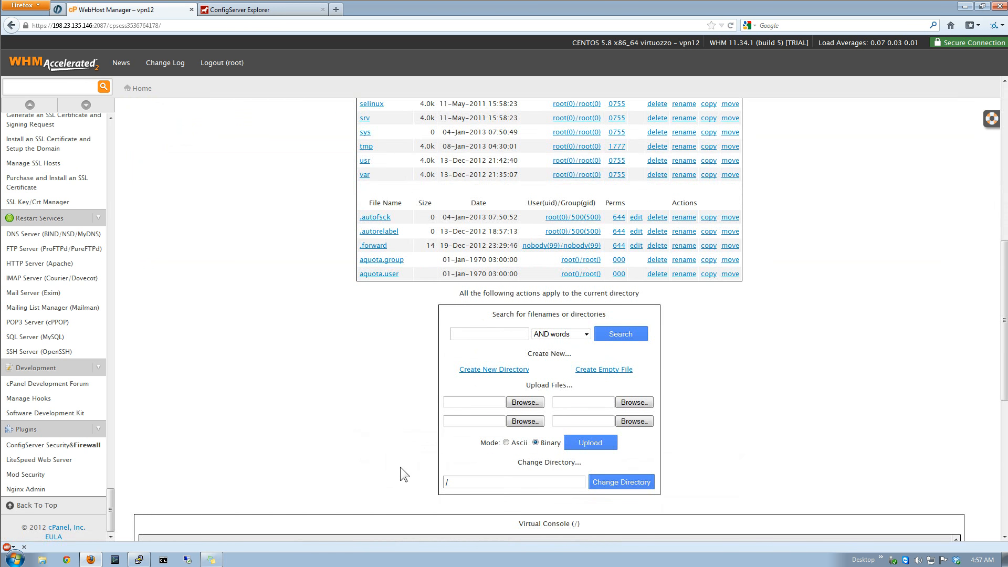
scroll(395, 465, "down", 12)
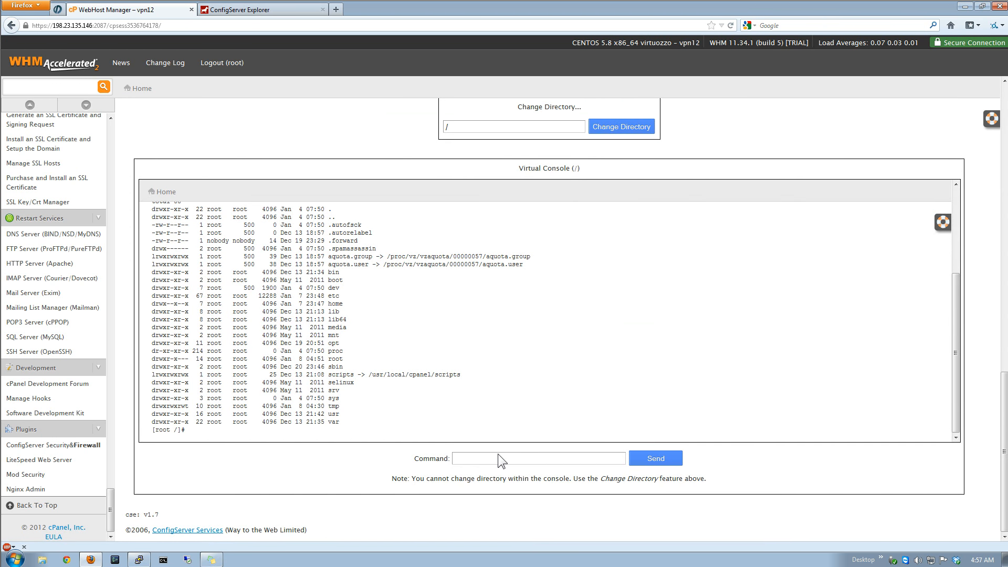
type("ls")
left_click(653, 459)
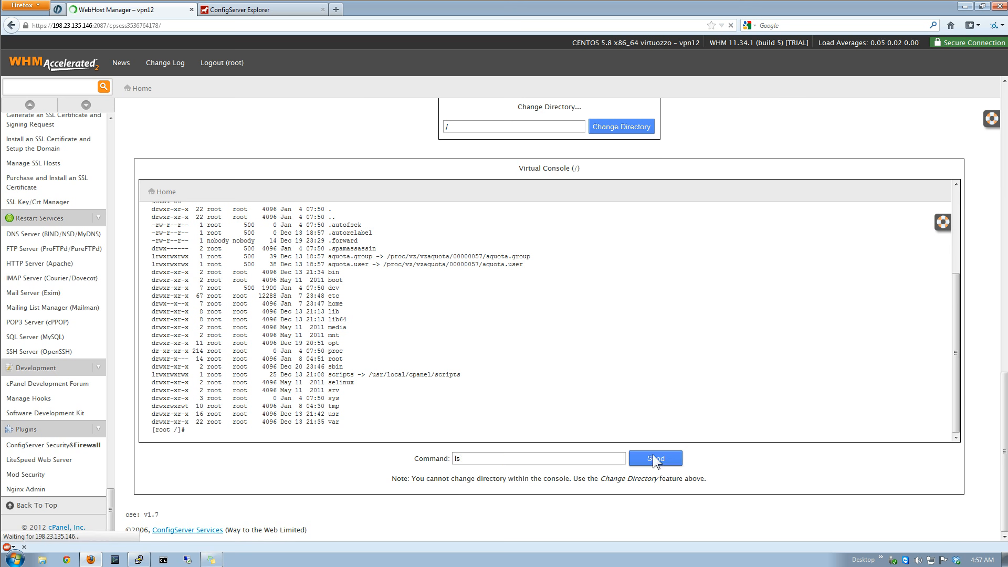
Try to change the console's directory by running cd /etc in the Virtual Console
left_click(567, 455)
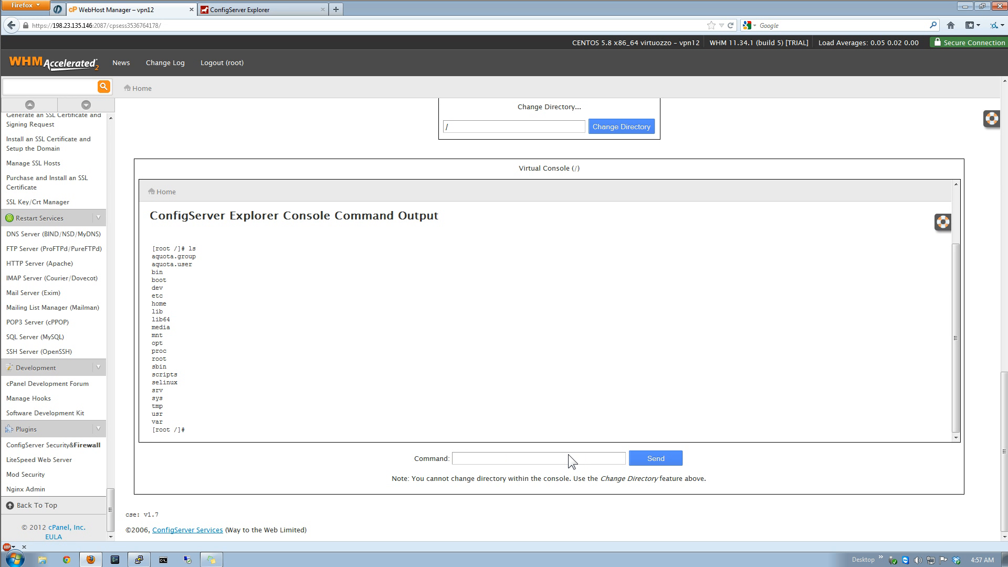
left_click(568, 455)
type("cd /etc")
left_click(656, 458)
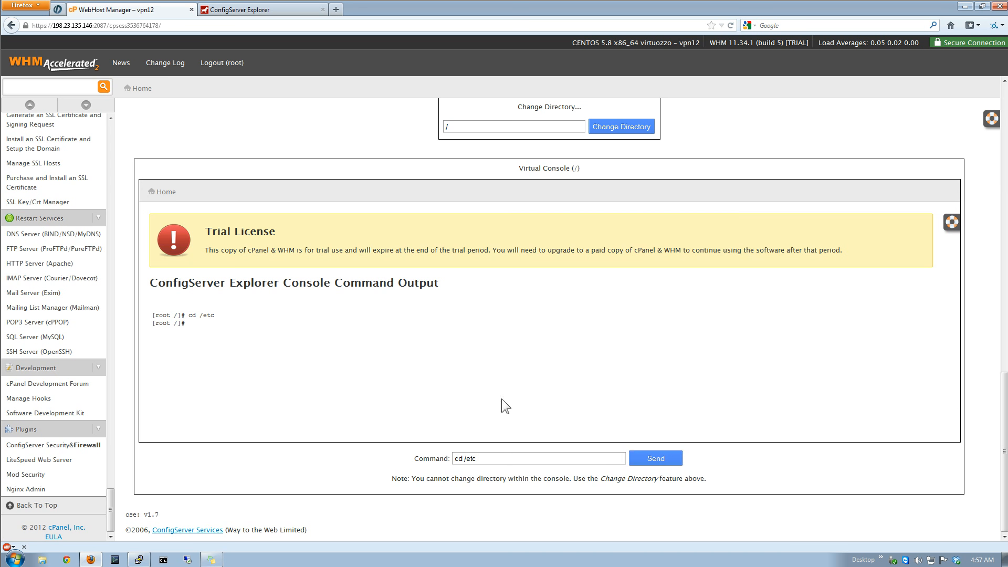
Replace the console command with ls to list the console's current directory again, and return to the file listing
double_click(486, 458)
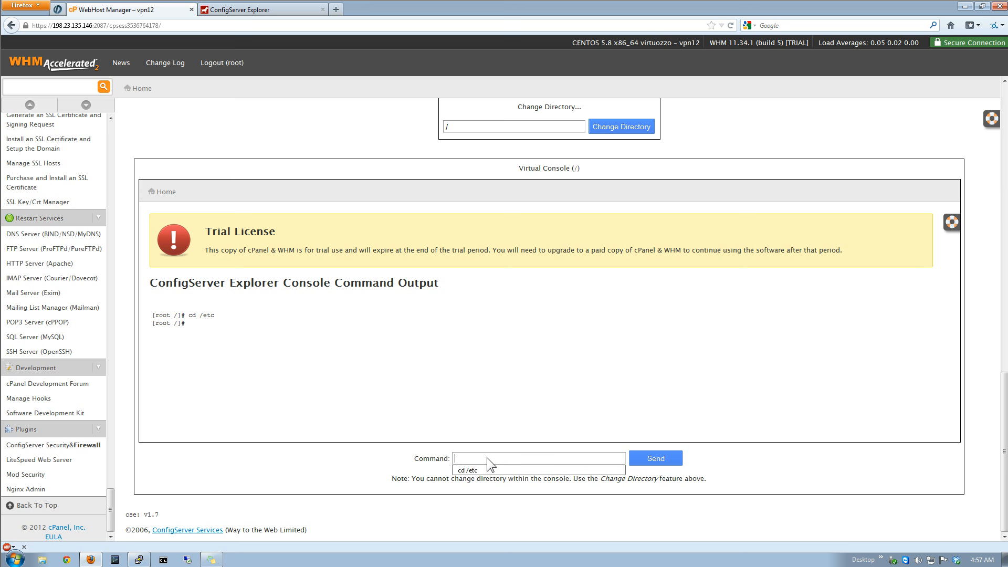
type("ls")
left_click(660, 463)
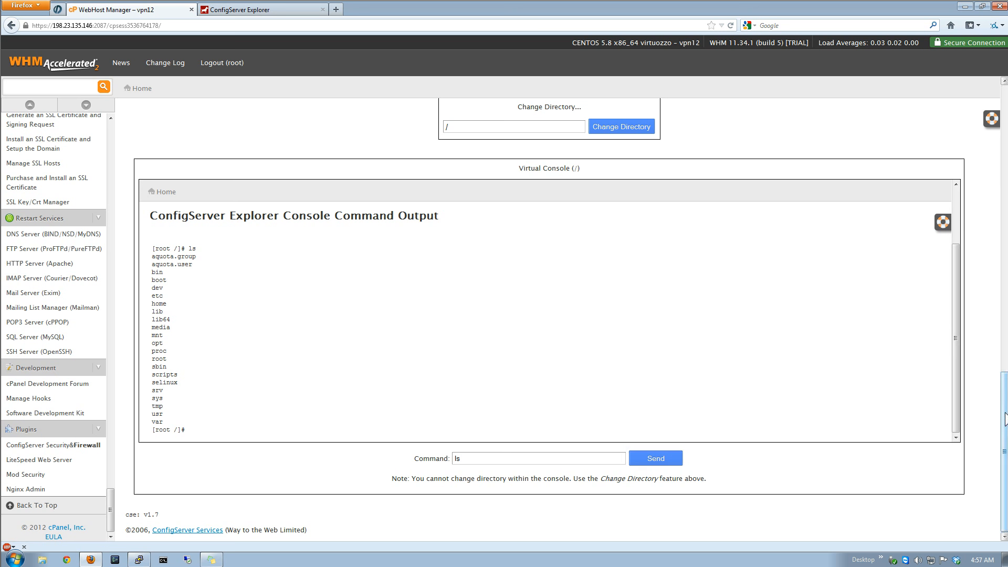
left_click_drag(1004, 412, 1004, 124)
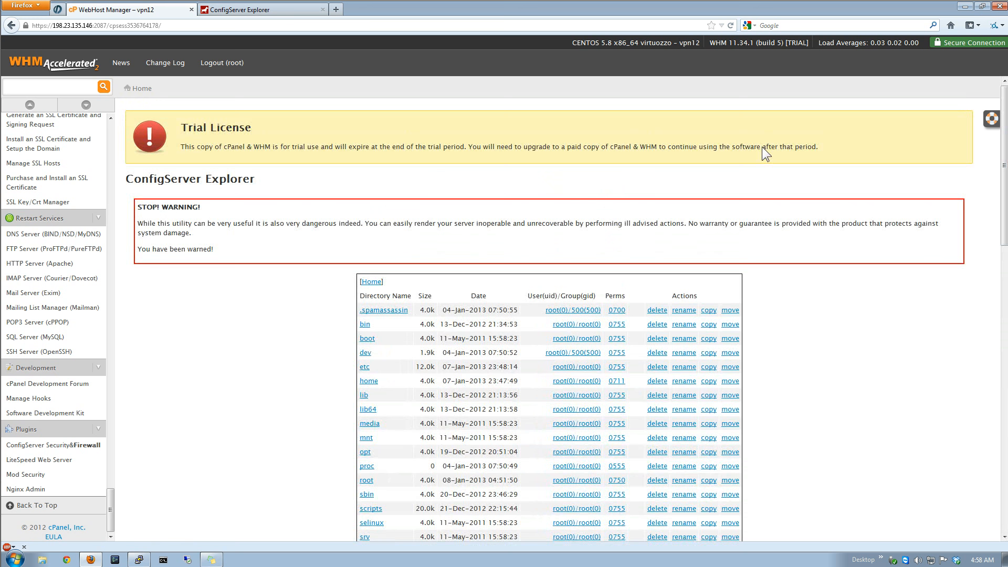